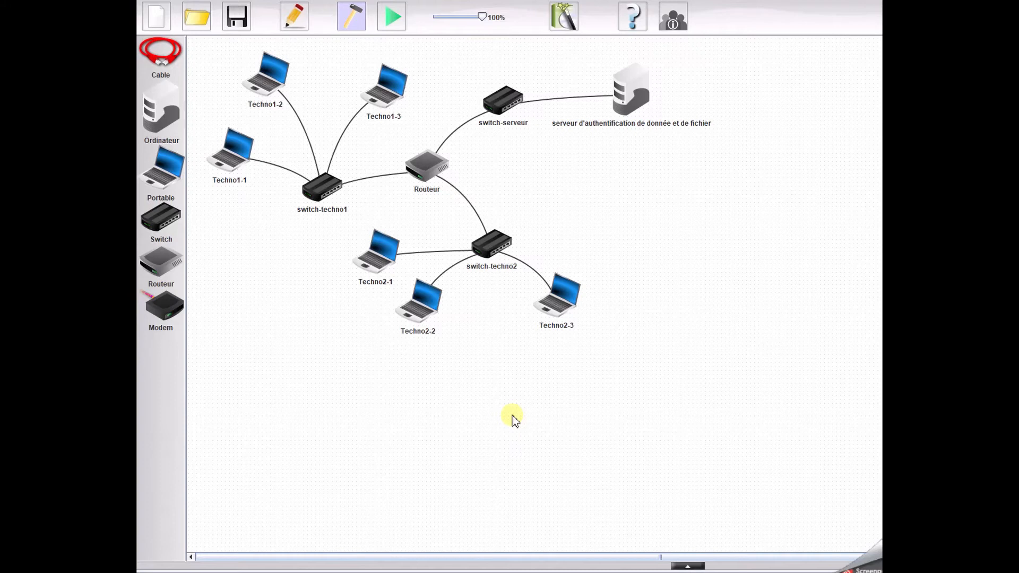
Add a desktop computer (Ordinateur) below the authentication server and name it serveur-web.
{"action": "left_click_drag", "start_coordinate": [160, 113], "coordinate": [589, 189]}
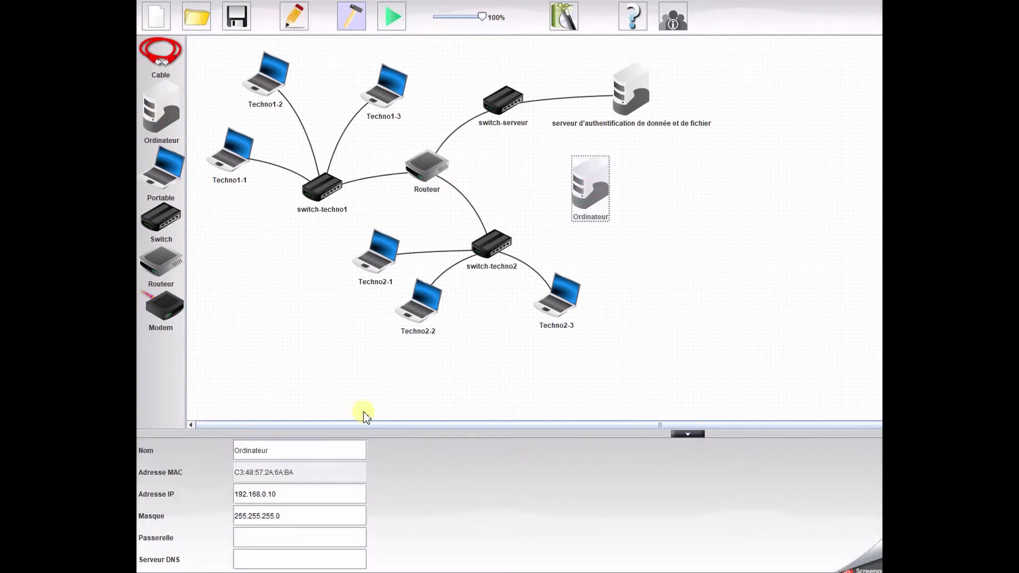
{"action": "left_click_drag", "start_coordinate": [282, 457], "coordinate": [221, 448]}
{"action": "type", "text": "ser"}
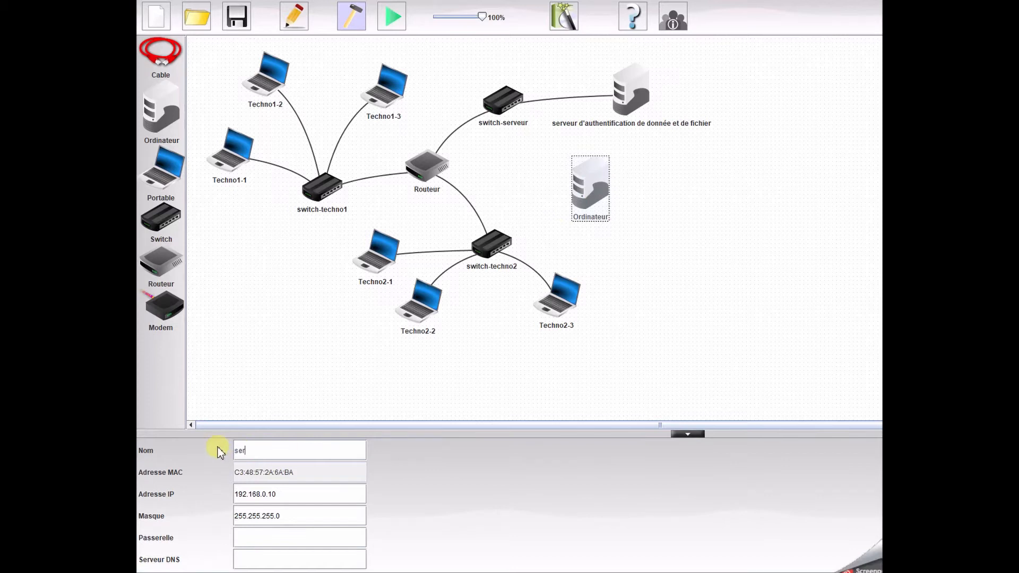
{"action": "type", "text": "veur-web"}
Set the IP address of serveur-web to 10.124.34.2.
{"action": "left_click_drag", "start_coordinate": [280, 494], "coordinate": [222, 496]}
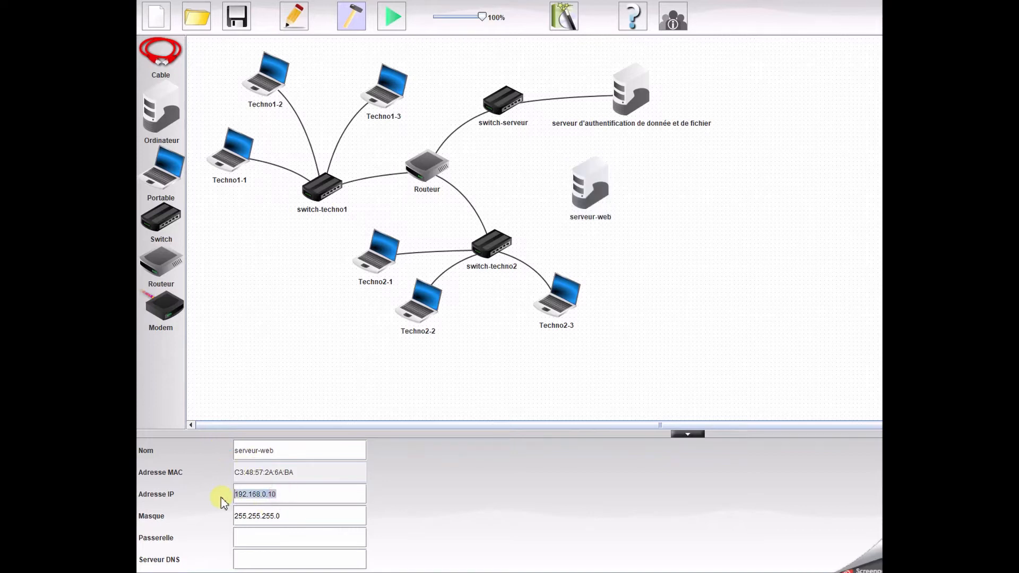
{"action": "type", "text": "10.124.34.2"}
Set the gateway (Passerelle) of serveur-web to 10.124.34.245, reusing its IP address as the base.
{"action": "left_click_drag", "start_coordinate": [278, 494], "coordinate": [207, 495]}
{"action": "key", "text": "ctrl+c"}
{"action": "left_click", "coordinate": [270, 539]}
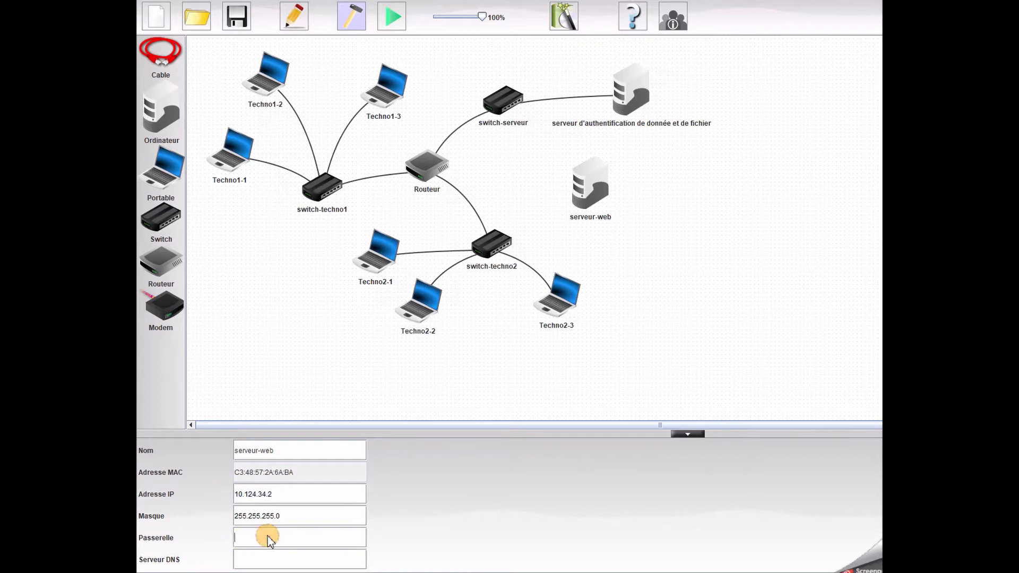
{"action": "key", "text": "ctrl+v"}
{"action": "type", "text": "45"}
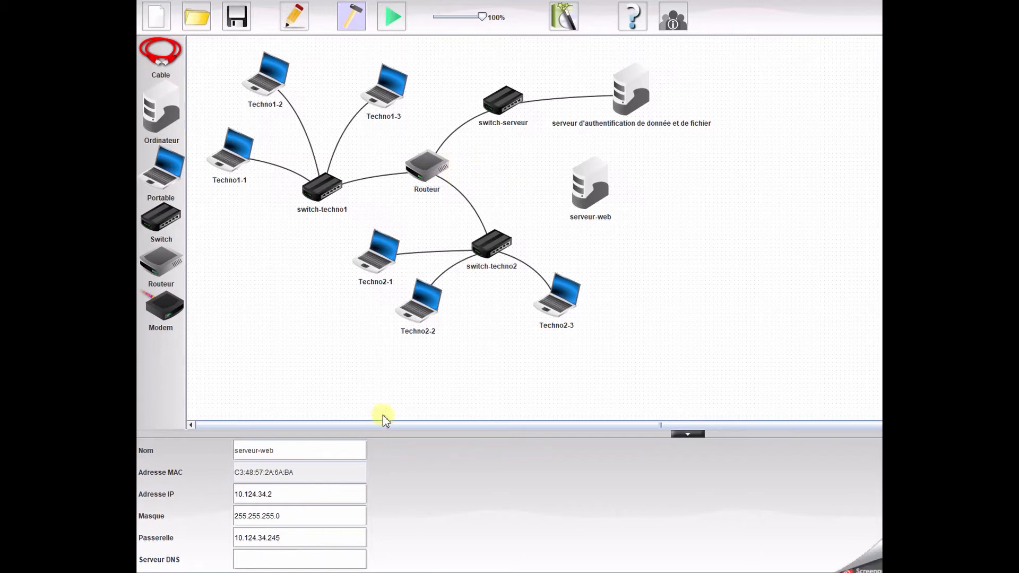
{"action": "left_click", "coordinate": [369, 388]}
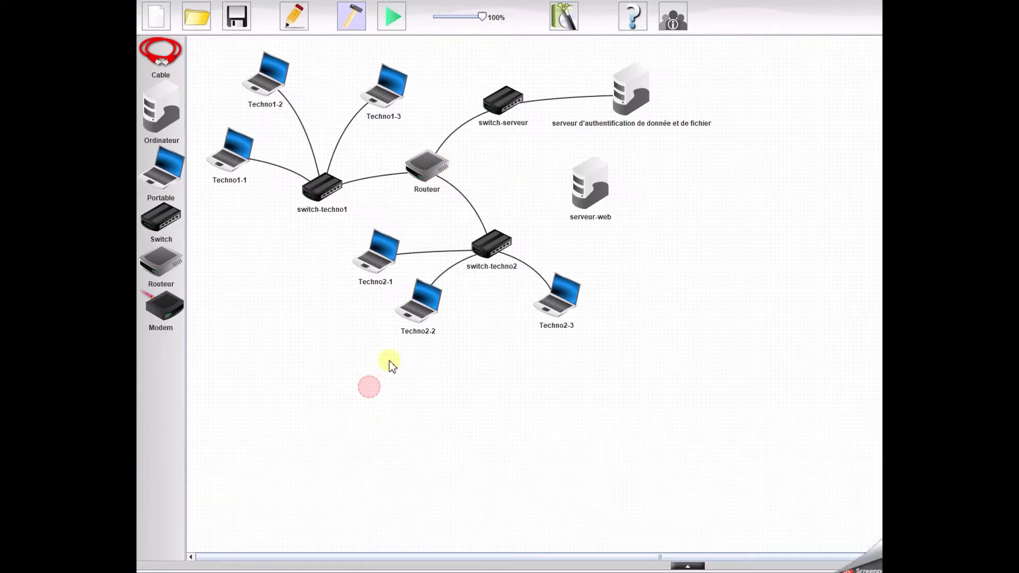
Connect switch-serveur to serveur-web with a cable.
{"action": "left_click", "coordinate": [161, 50]}
{"action": "left_click", "coordinate": [500, 104]}
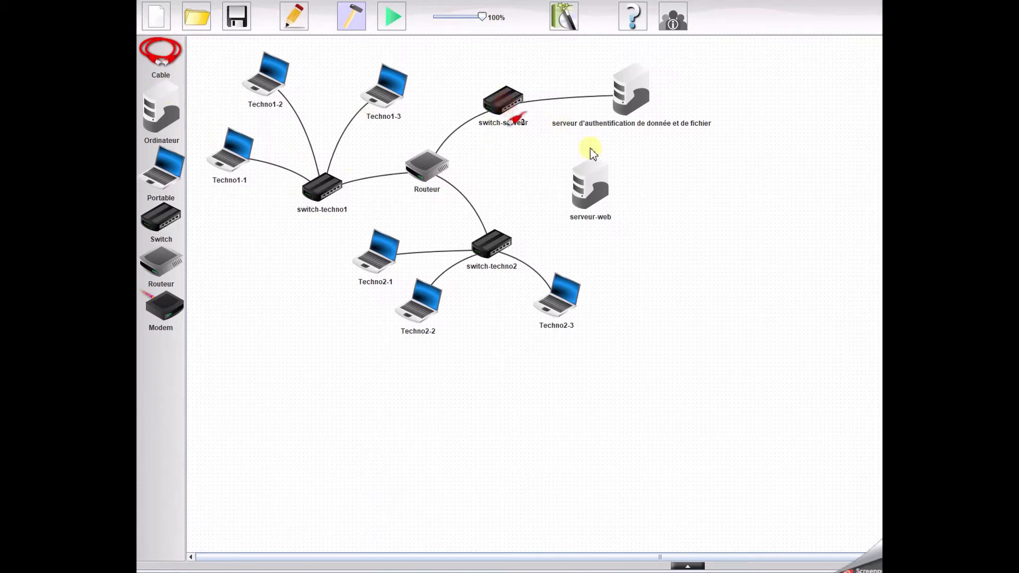
{"action": "left_click", "coordinate": [591, 180]}
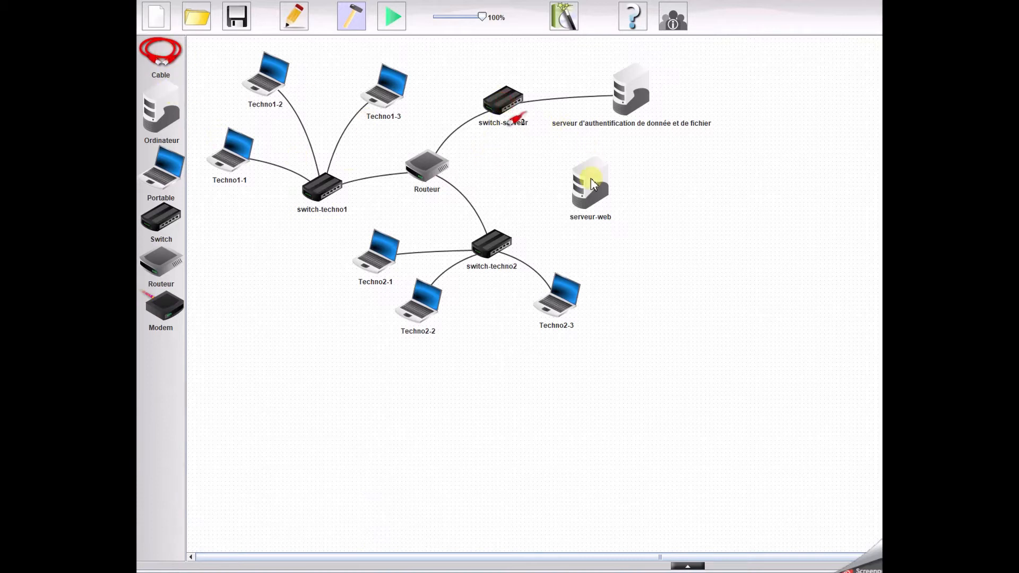
{"action": "right_click", "coordinate": [651, 228]}
Start simulation mode and install Serveur web, Éditeur de textes and Explorateur de fichiers on serveur-web.
{"action": "left_click", "coordinate": [393, 16]}
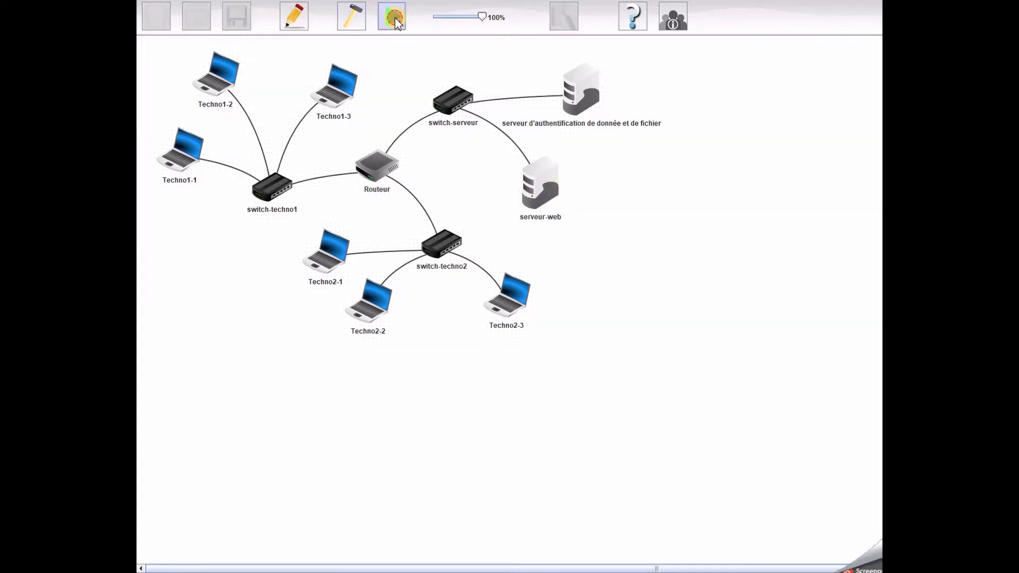
{"action": "left_click", "coordinate": [550, 191]}
{"action": "left_click", "coordinate": [252, 106]}
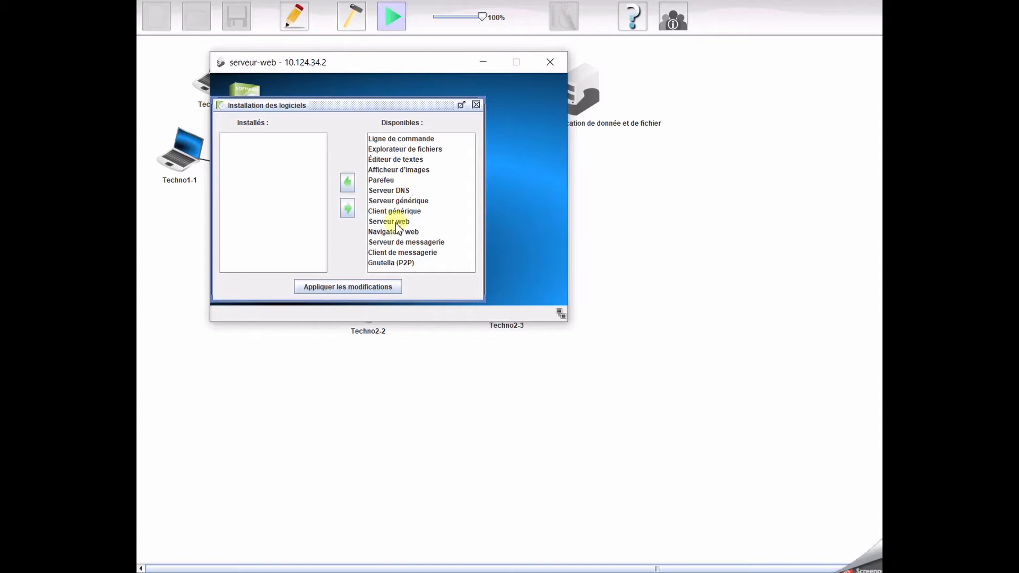
{"action": "left_click", "coordinate": [402, 221]}
{"action": "left_click", "coordinate": [348, 185]}
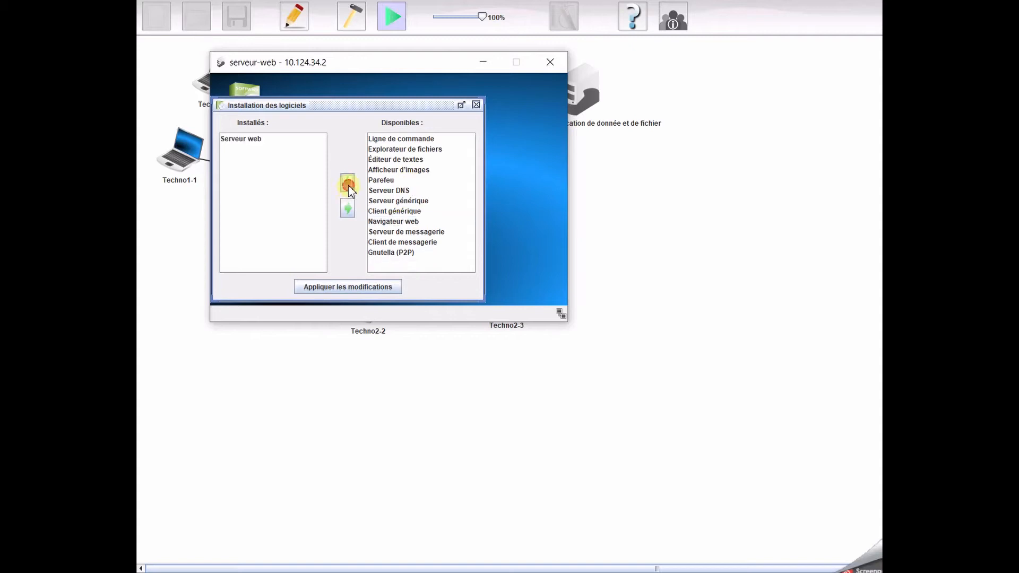
{"action": "left_click", "coordinate": [398, 159]}
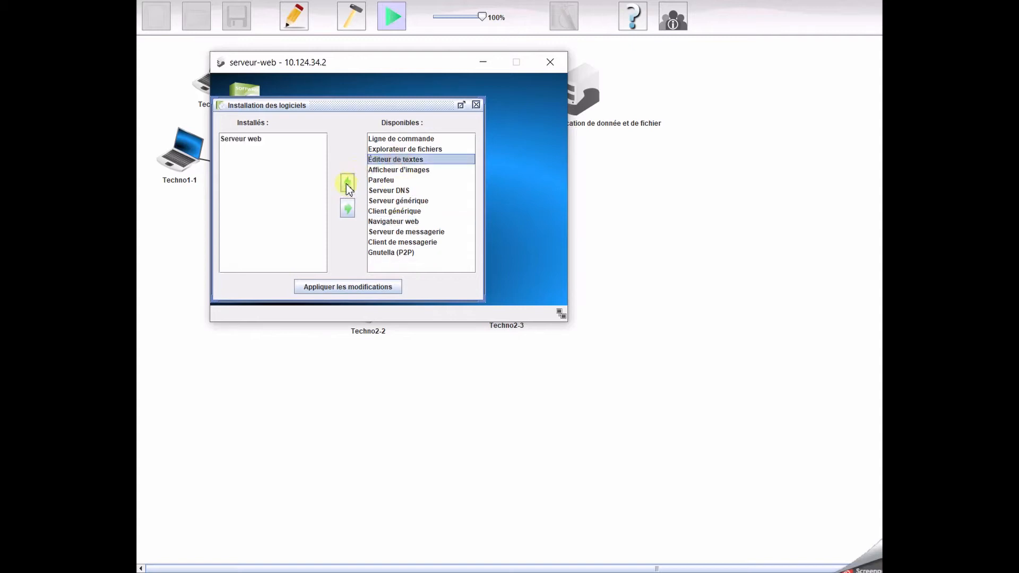
{"action": "left_click", "coordinate": [348, 183]}
{"action": "left_click", "coordinate": [400, 150]}
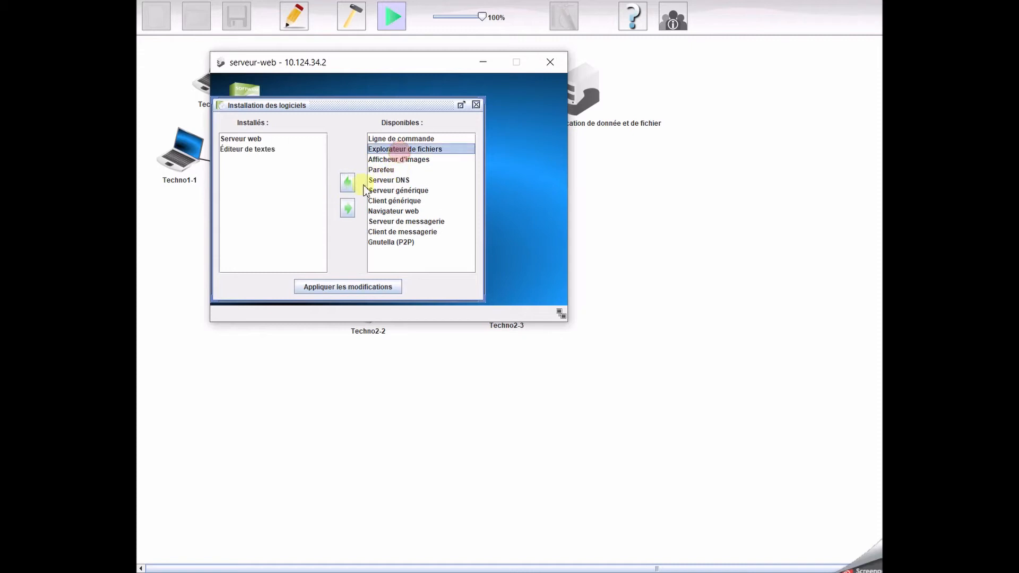
{"action": "left_click", "coordinate": [348, 182]}
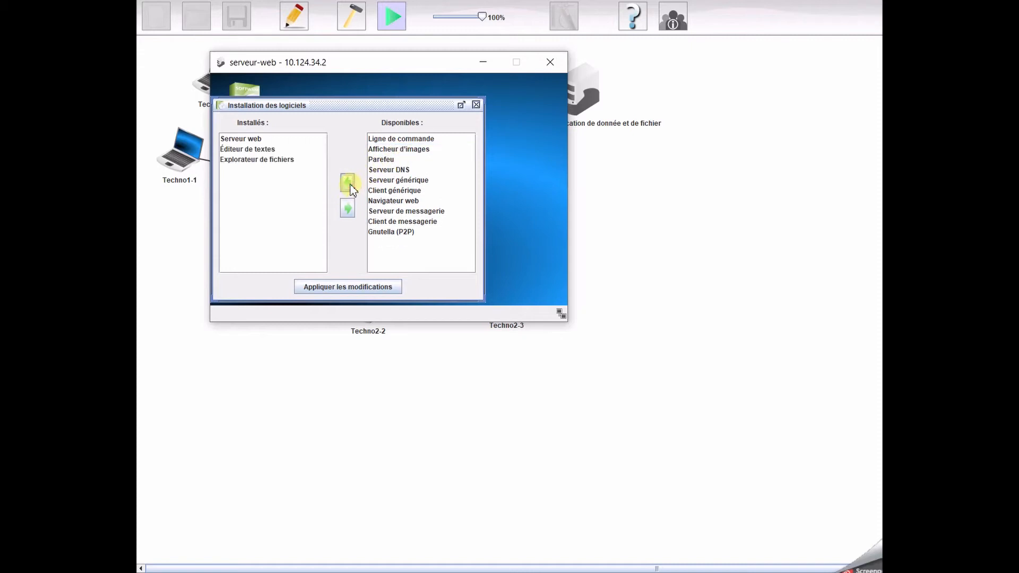
{"action": "left_click", "coordinate": [343, 289]}
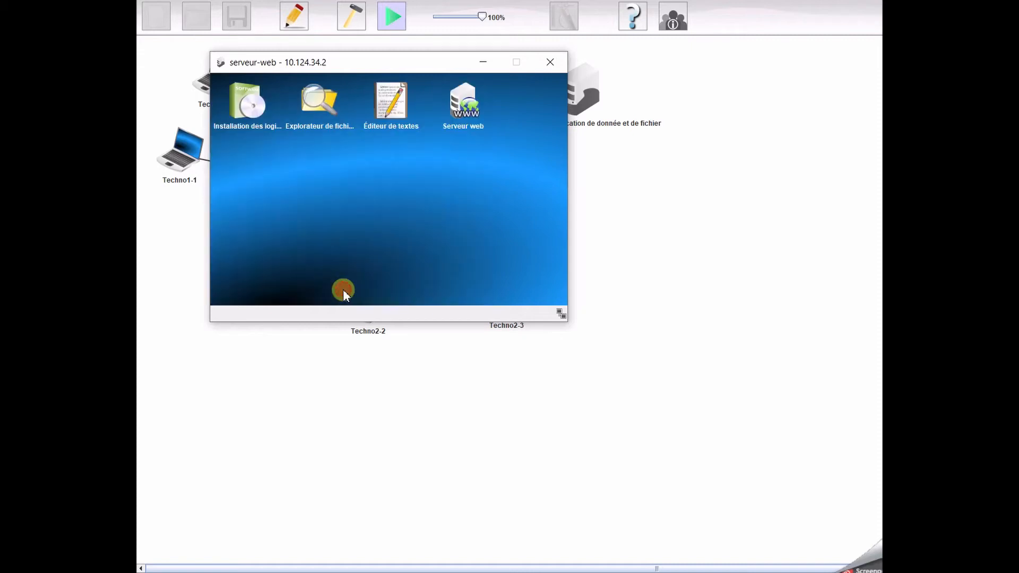
Enable virtual hosts in the Serveur web application on serveur-web and start the web server.
{"action": "left_click", "coordinate": [452, 132]}
{"action": "left_click", "coordinate": [331, 100]}
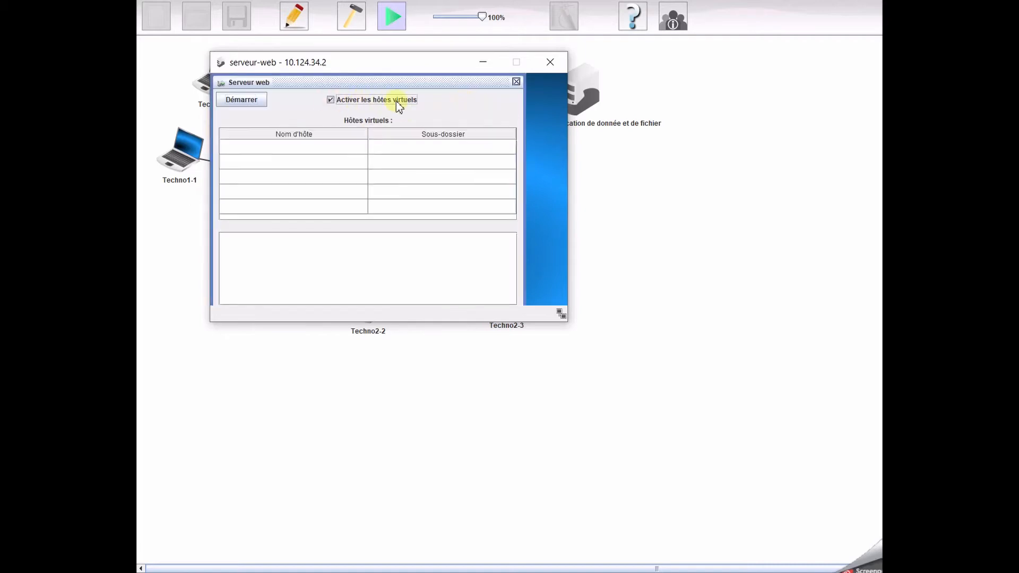
{"action": "left_click", "coordinate": [240, 100]}
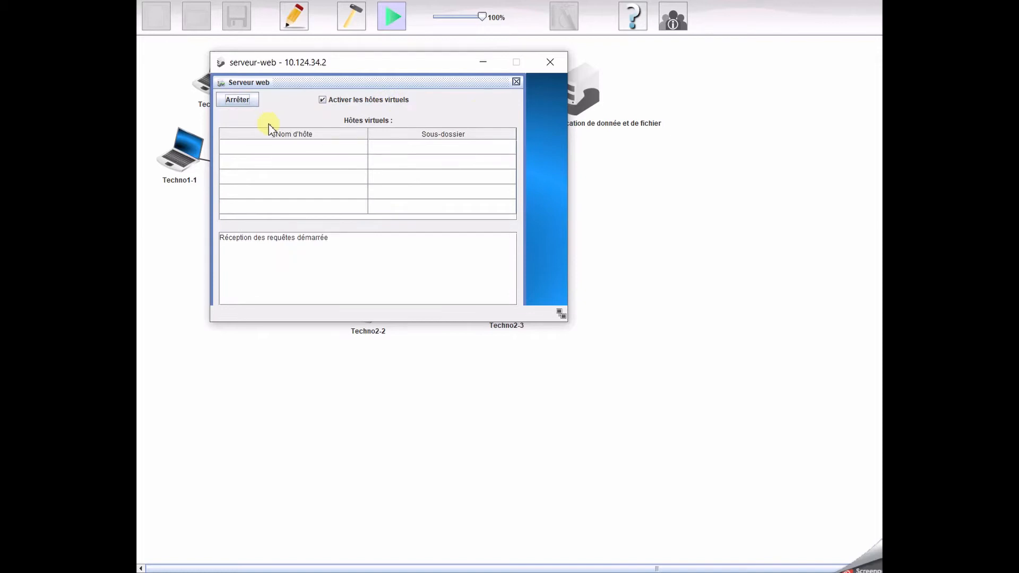
{"action": "left_click", "coordinate": [515, 82]}
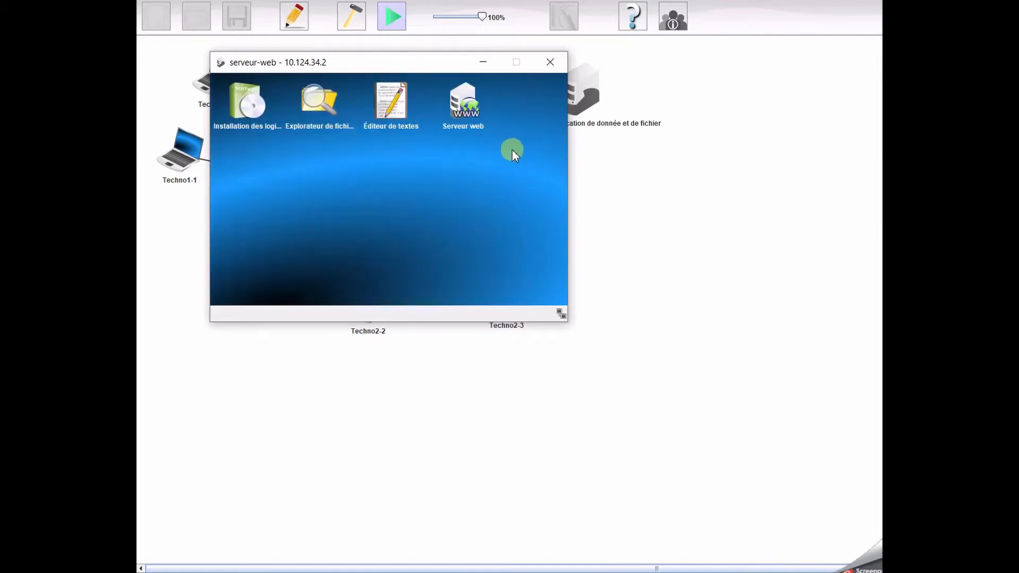
Install the Navigateur web software on the Techno1-1 laptop.
{"action": "left_click_drag", "start_coordinate": [432, 65], "coordinate": [666, 174]}
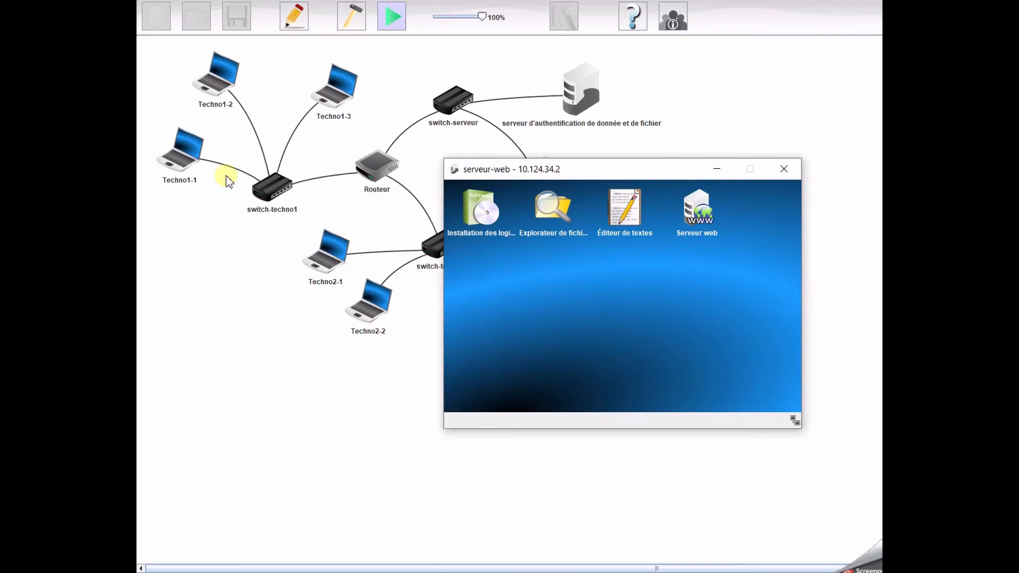
{"action": "left_click", "coordinate": [184, 154]}
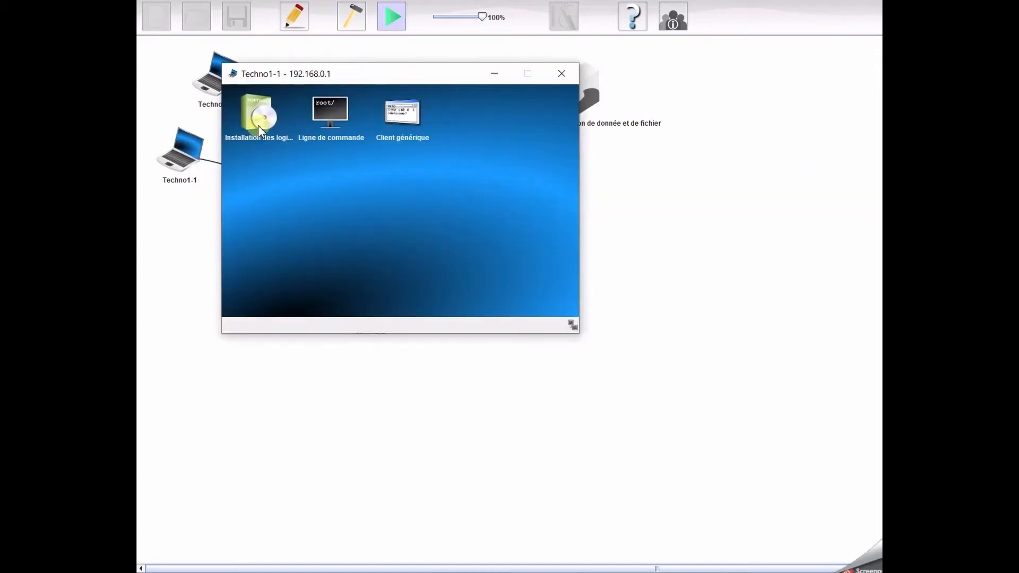
{"action": "double_click", "coordinate": [259, 120]}
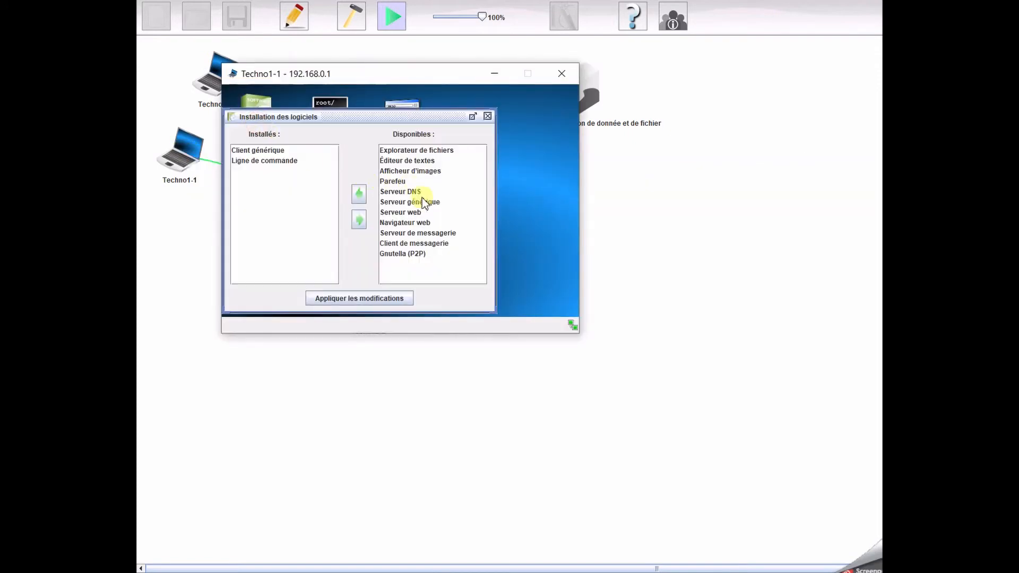
{"action": "left_click", "coordinate": [423, 223]}
{"action": "left_click", "coordinate": [359, 194]}
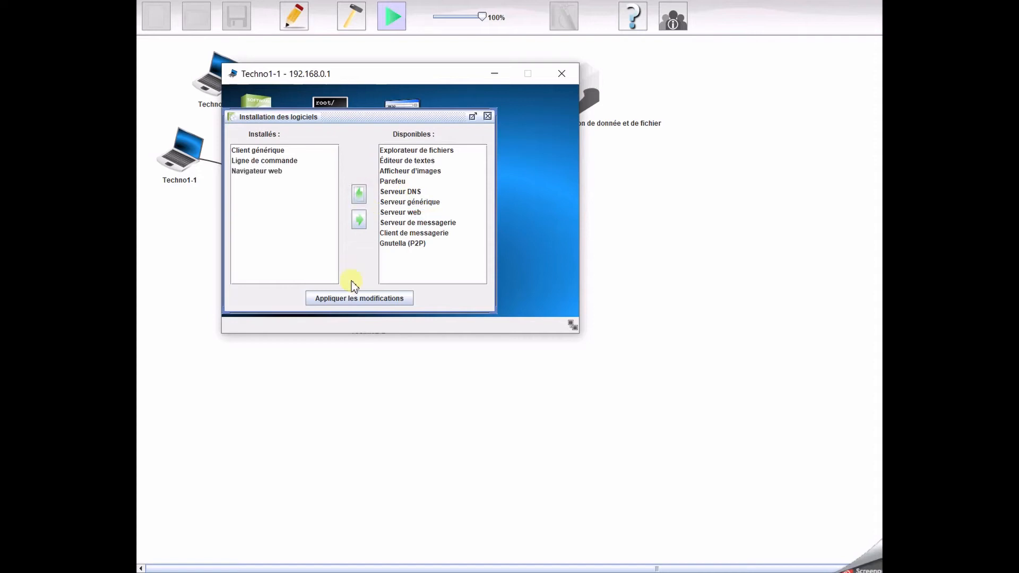
{"action": "left_click", "coordinate": [282, 173]}
{"action": "left_click", "coordinate": [351, 298]}
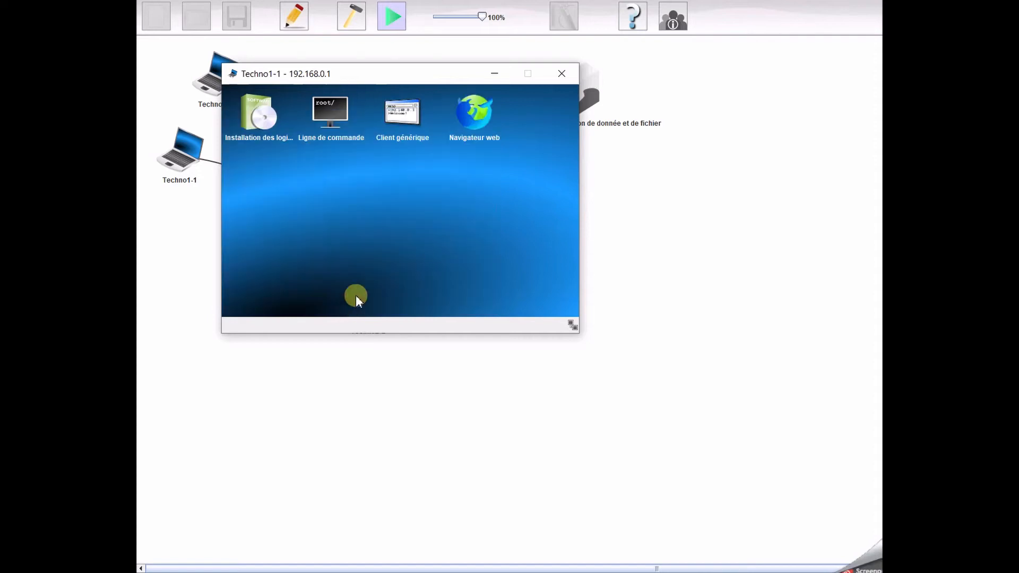
{"action": "double_click", "coordinate": [474, 113]}
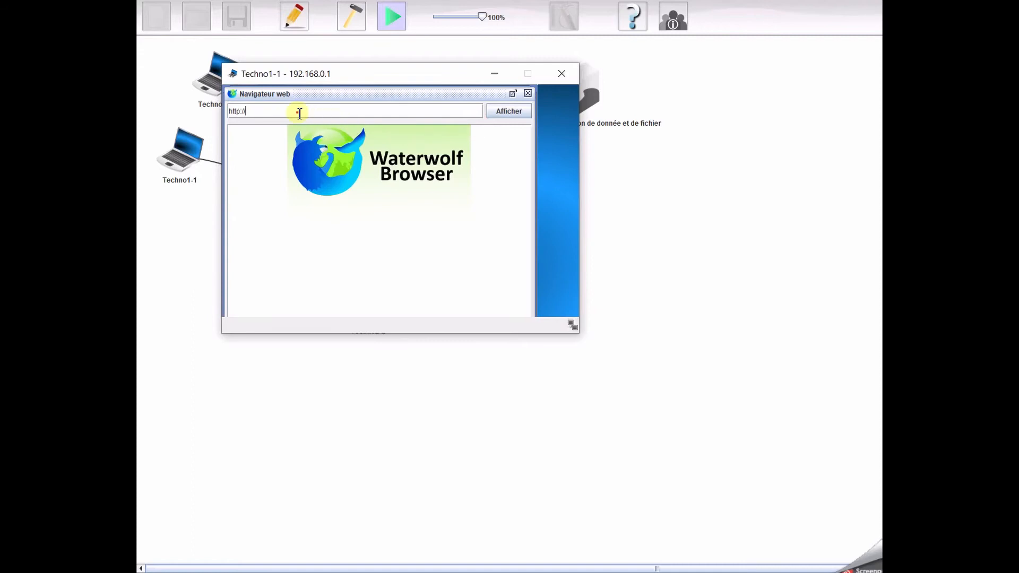
{"action": "type", "text": "10.124.34.2"}
{"action": "left_click", "coordinate": [508, 110]}
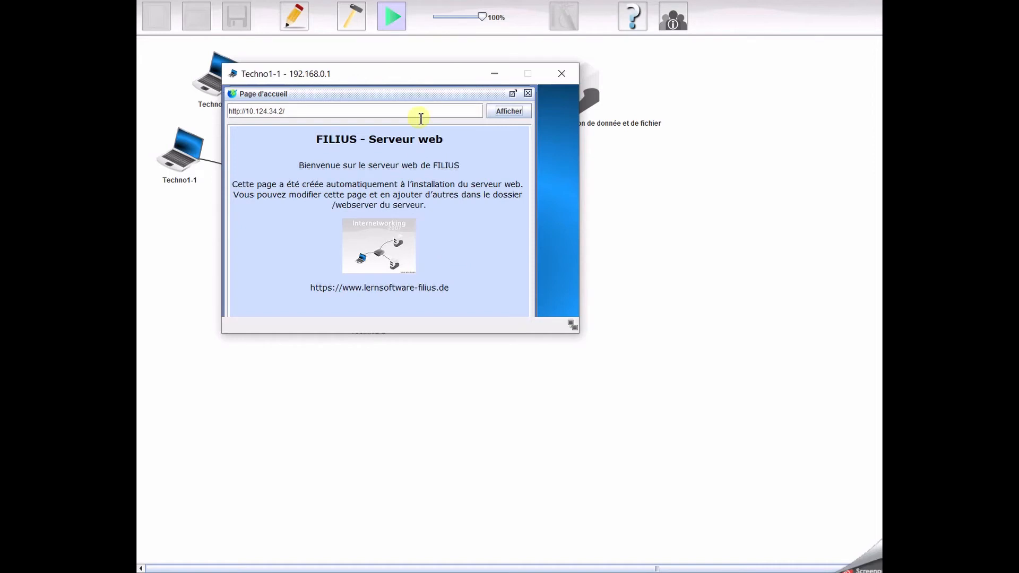
Return to the serveur-web desktop and open its text editor.
{"action": "left_click_drag", "start_coordinate": [405, 73], "coordinate": [463, 258]}
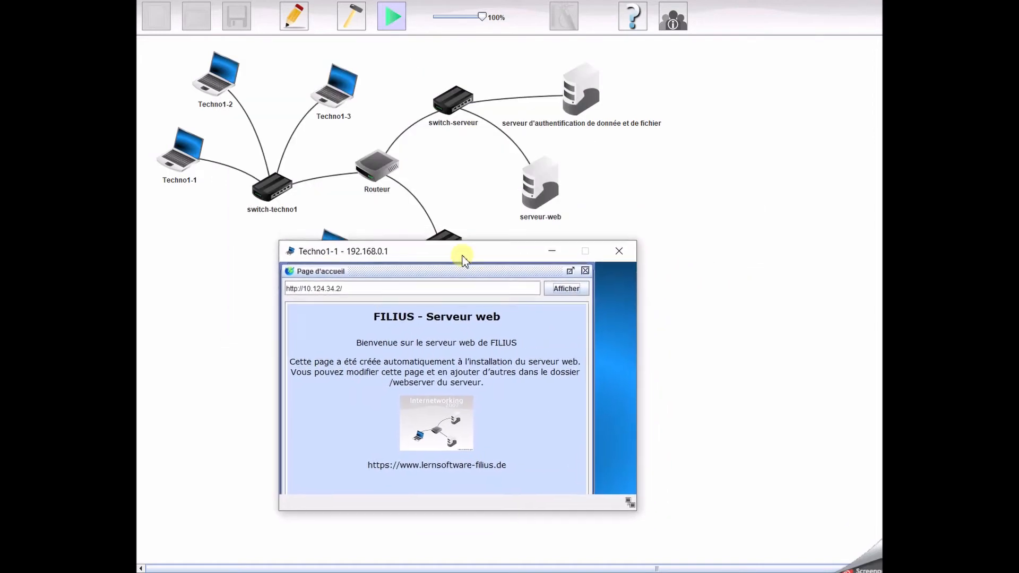
{"action": "left_click", "coordinate": [554, 201]}
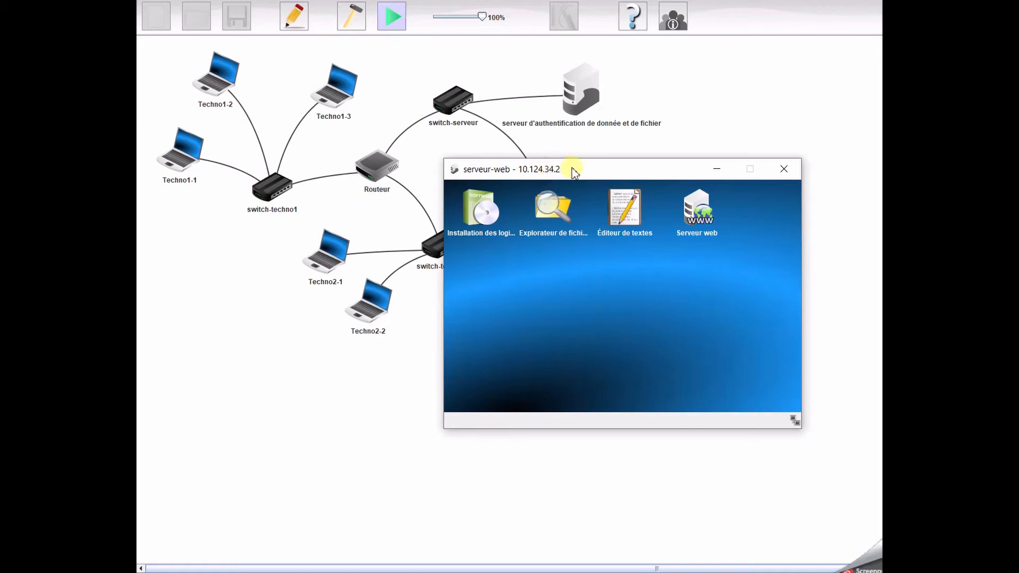
{"action": "left_click_drag", "start_coordinate": [574, 167], "coordinate": [489, 205]}
{"action": "left_click", "coordinate": [562, 277]}
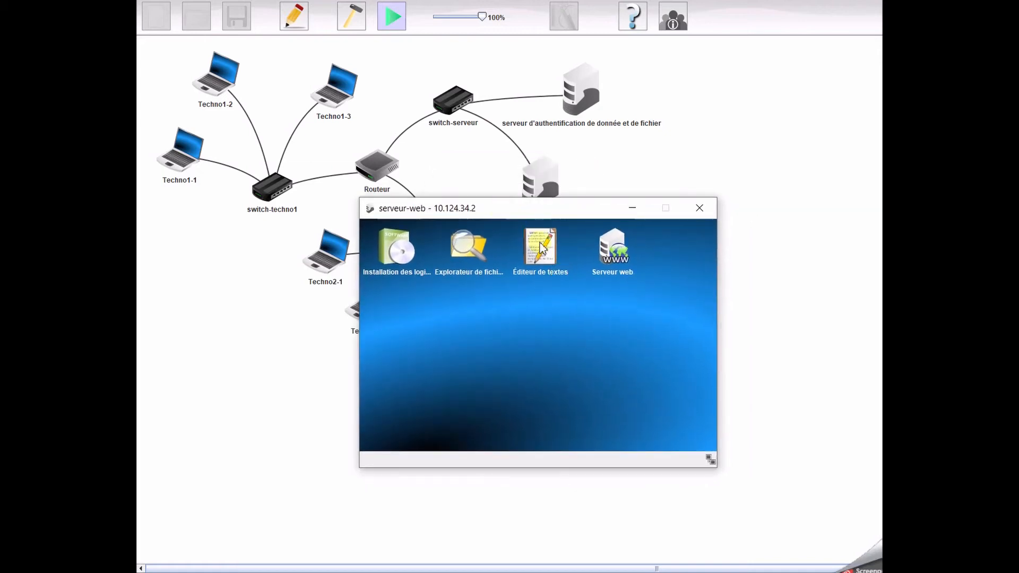
Try to open index.html from the webserver folder in the text editor.
{"action": "left_click", "coordinate": [378, 242]}
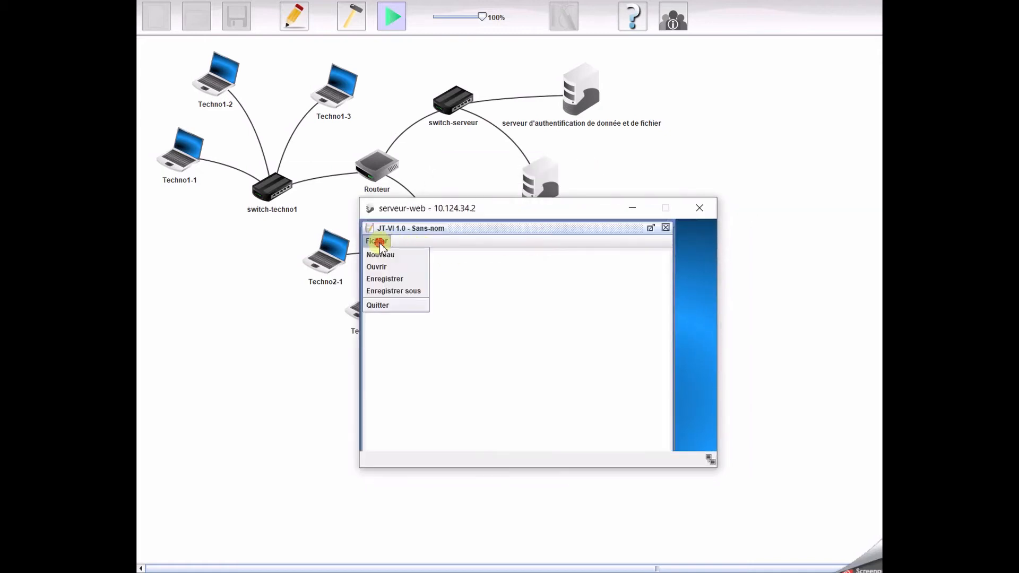
{"action": "left_click", "coordinate": [382, 266]}
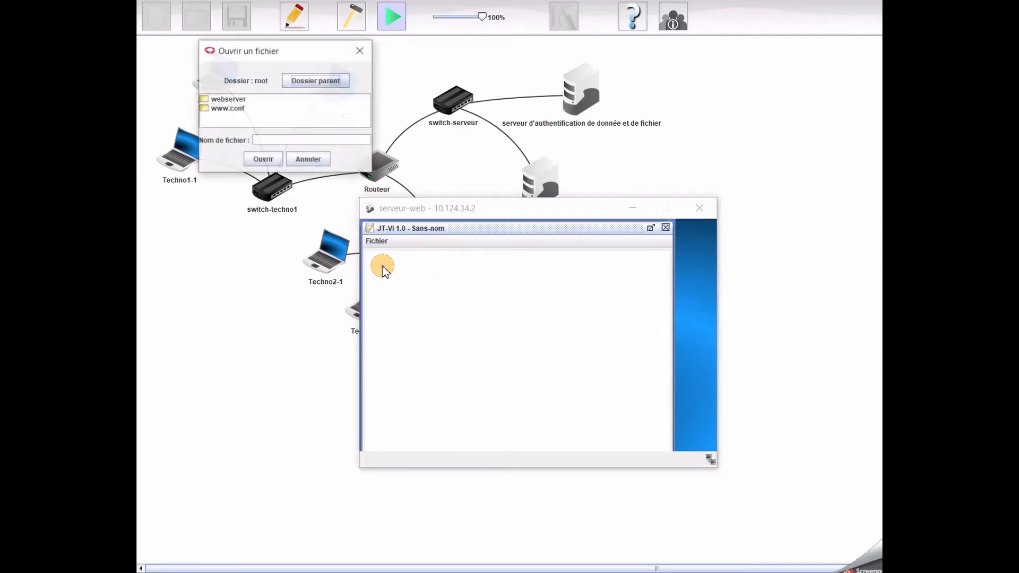
{"action": "double_click", "coordinate": [228, 99]}
{"action": "left_click", "coordinate": [228, 99]}
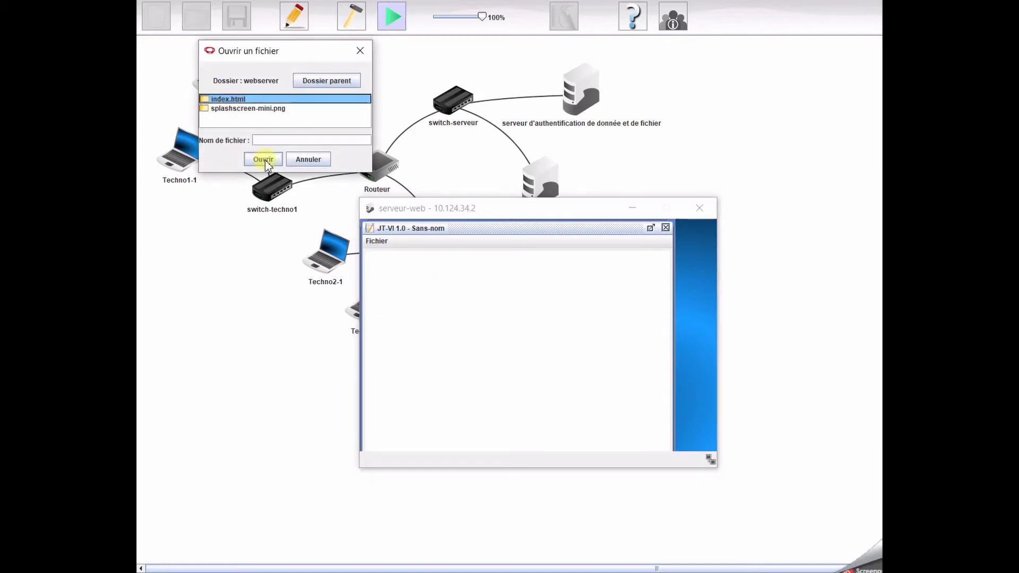
{"action": "left_click", "coordinate": [264, 161]}
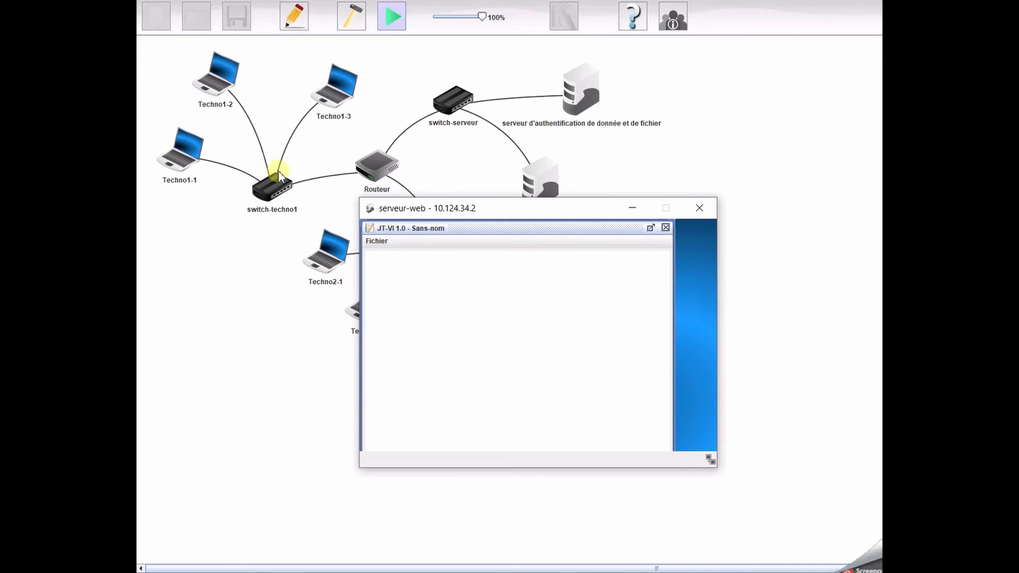
Open webserver/index.html in the text editor and delete its entire content.
{"action": "left_click", "coordinate": [377, 242]}
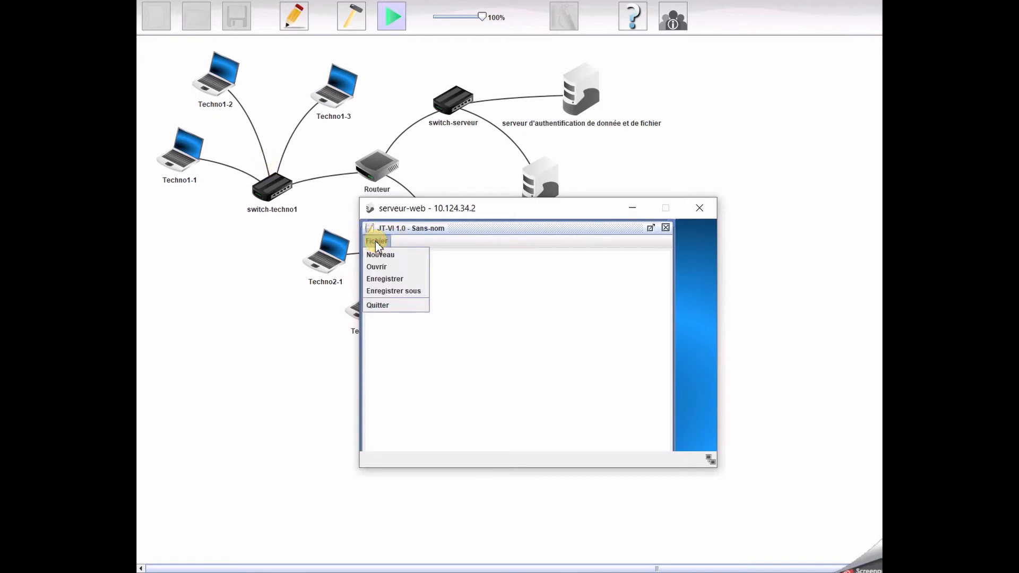
{"action": "left_click", "coordinate": [380, 266]}
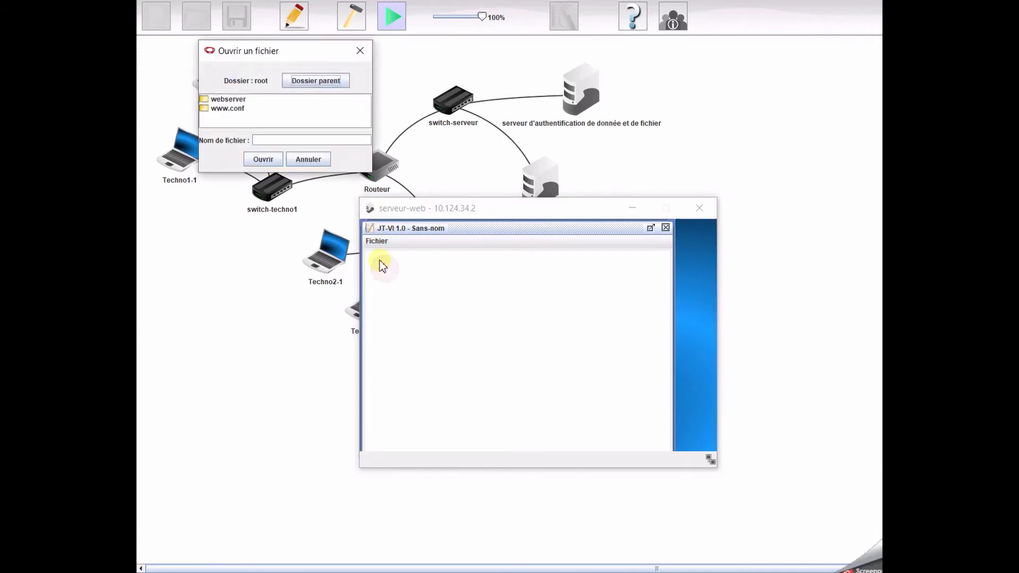
{"action": "left_click", "coordinate": [236, 100]}
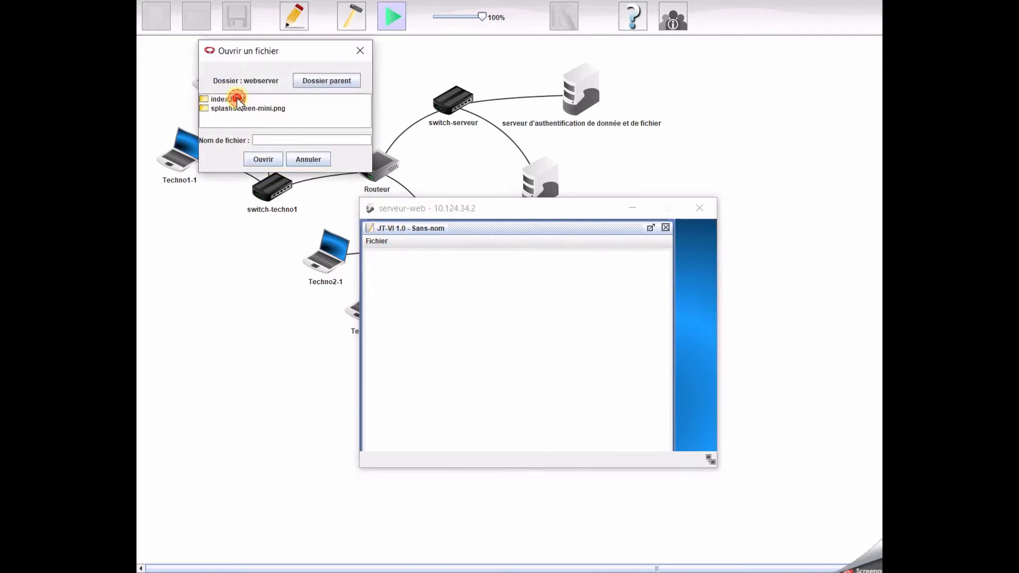
{"action": "left_click", "coordinate": [263, 159]}
{"action": "left_click_drag", "start_coordinate": [398, 406], "coordinate": [356, 247]}
{"action": "key", "text": "Delete"}
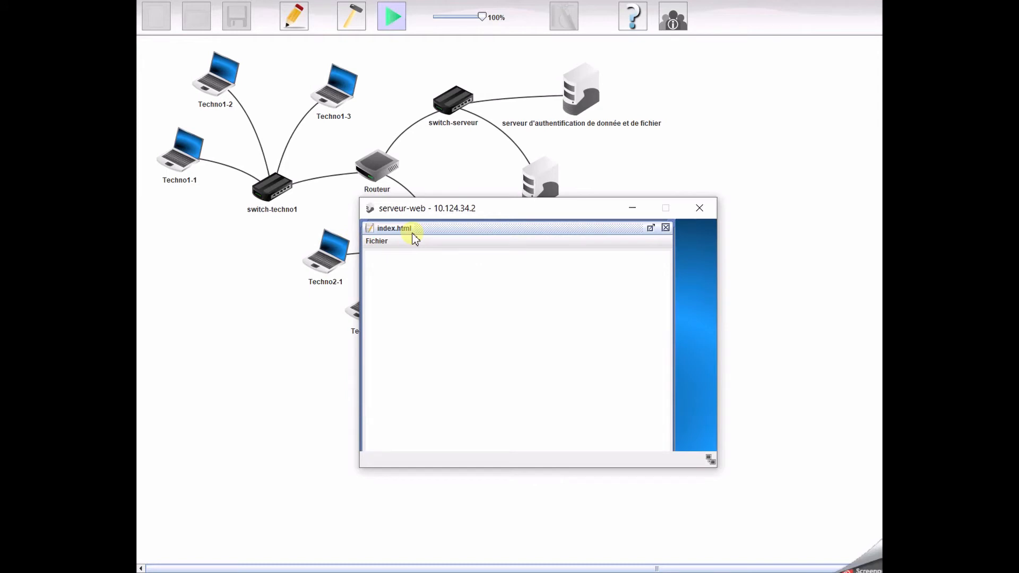
Write "robot24.fr" as the first line of the emptied index.html.
{"action": "type", "text": "ROBOT"}
{"action": "key", "text": "BackSpace"}
{"action": "key", "text": "BackSpace"}
{"action": "key", "text": "BackSpace"}
{"action": "key", "text": "BackSpace"}
{"action": "key", "text": "BackSpace"}
{"action": "type", "text": "robot"}
{"action": "type", "text": "é'"}
{"action": "key", "text": "BackSpace"}
{"action": "key", "text": "BackSpace"}
{"action": "type", "text": "24.fr "}
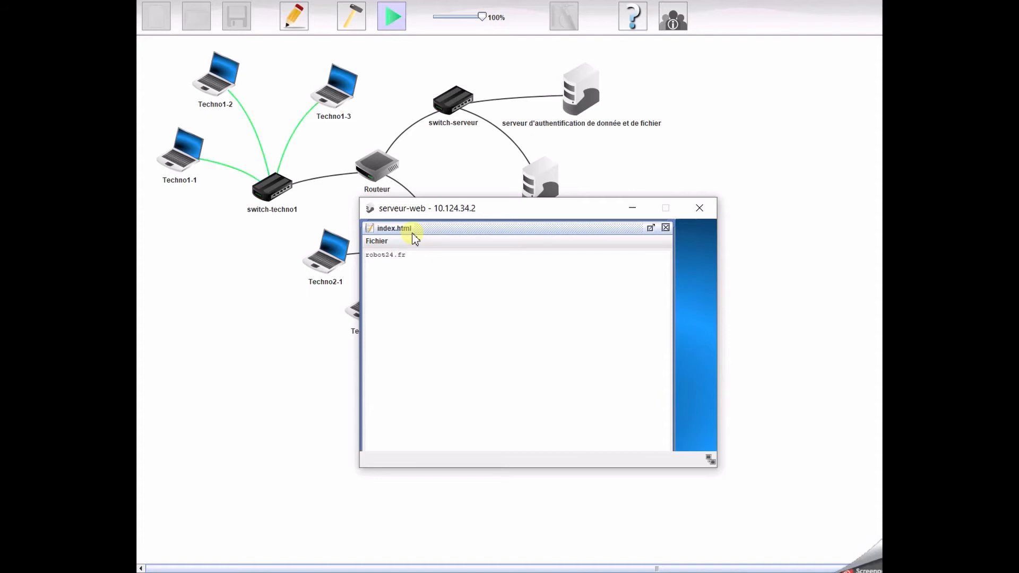
{"action": "type", "text": "<br> s"}
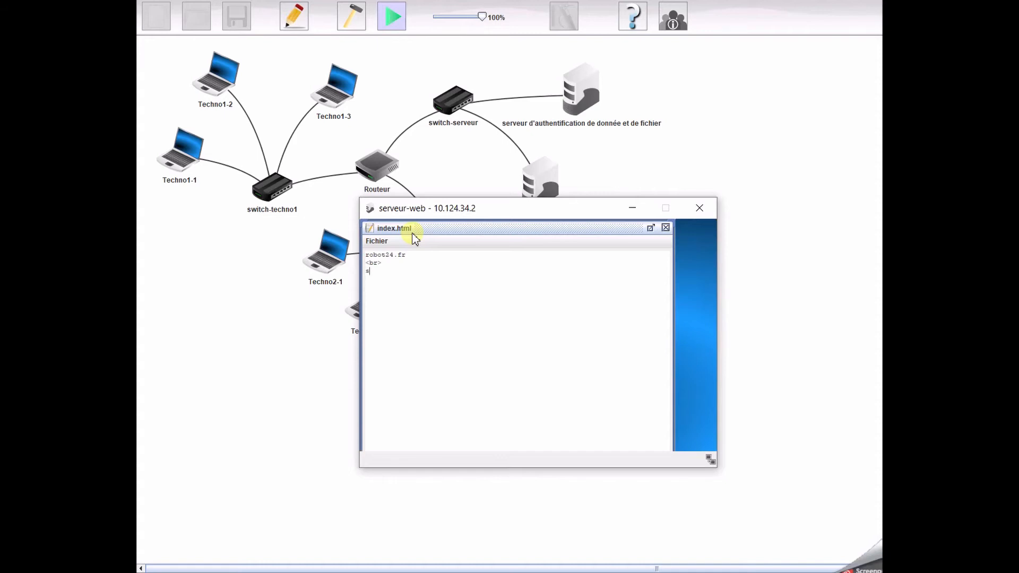
{"action": "type", "text": "ite web 3"}
{"action": "type", "text": ".0"}
{"action": "type", "text": "img"}
{"action": "type", "text": " src"}
{"action": "type", "text": "=\""}
{"action": "type", "text": "htt"}
{"action": "type", "text": "p"}
{"action": "type", "text": "://"}
{"action": "type", "text": "www"}
{"action": "type", "text": ".robot"}
{"action": "type", "text": "24"}
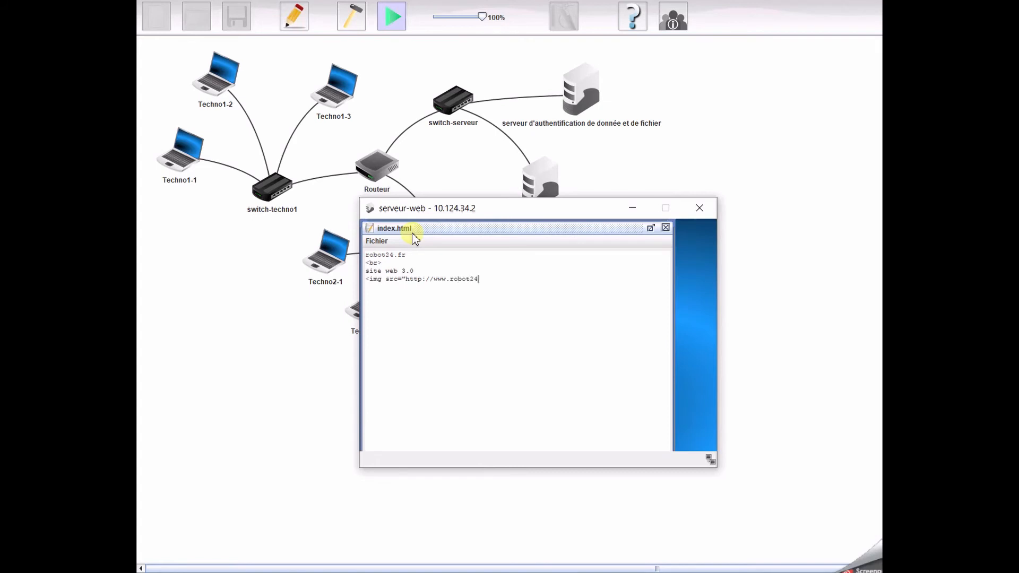
{"action": "type", "text": ".fr"}
{"action": "type", "text": "/"}
{"action": "type", "text": "sc"}
{"action": "type", "text": "hool"}
{"action": "type", "text": "bots"}
{"action": "type", "text": ".jpg"}
{"action": "type", "text": "\""}
Add a <br> line below the image tag and the closing line "best robotcup junior team".
{"action": "type", "text": "r"}
{"action": "type", "text": "est"}
{"action": "type", "text": " robotc"}
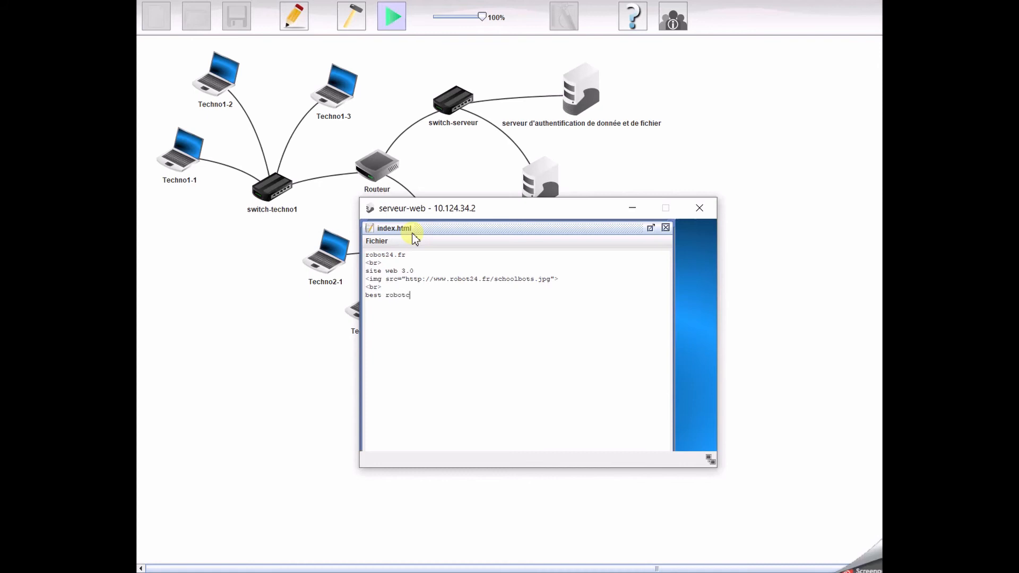
{"action": "type", "text": "up junior team"}
Save the edited index.html and close the text editor on serveur-web.
{"action": "left_click", "coordinate": [376, 244]}
{"action": "left_click", "coordinate": [378, 275]}
{"action": "left_click", "coordinate": [666, 227]}
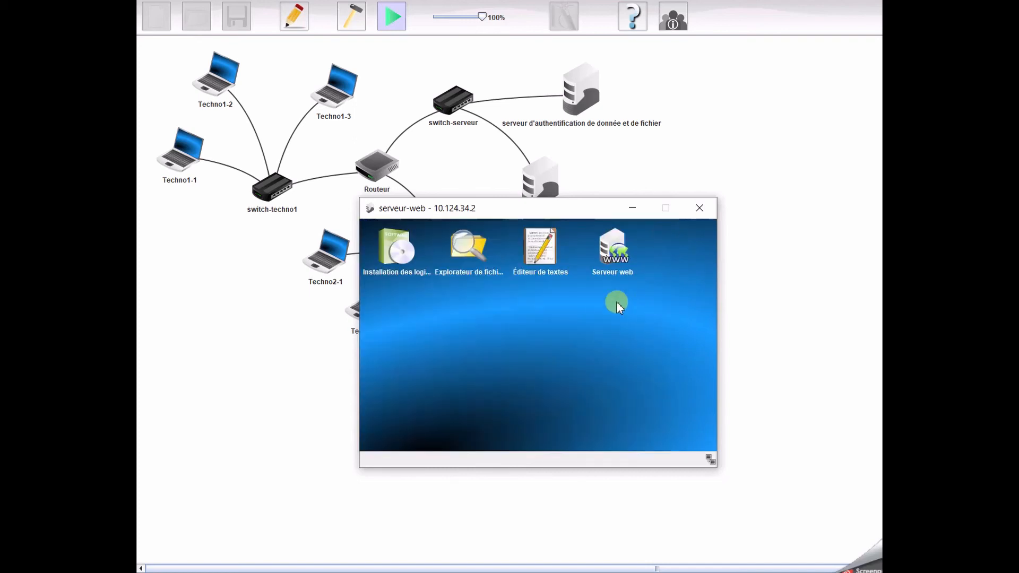
{"action": "left_click", "coordinate": [183, 155]}
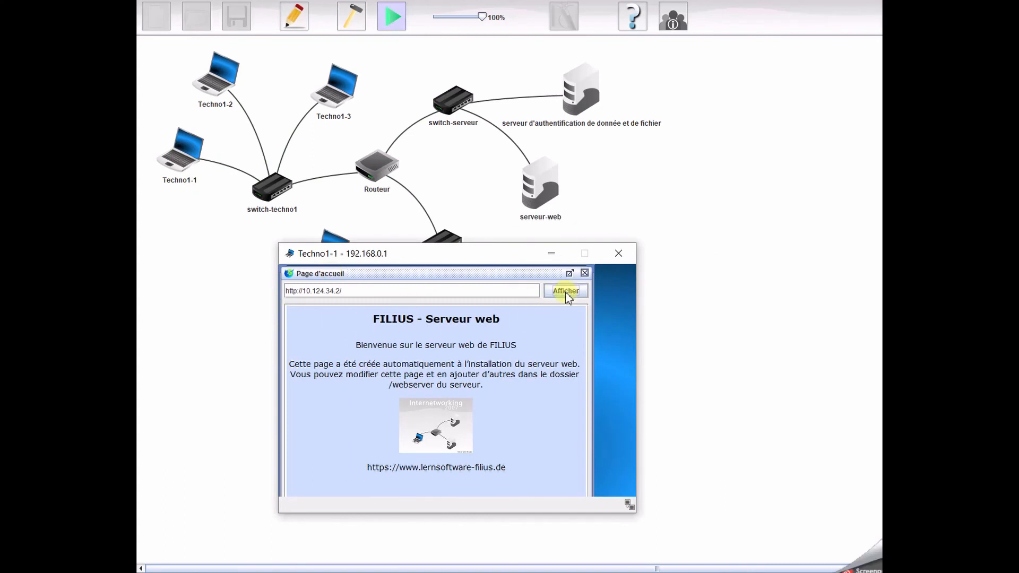
{"action": "left_click", "coordinate": [566, 292]}
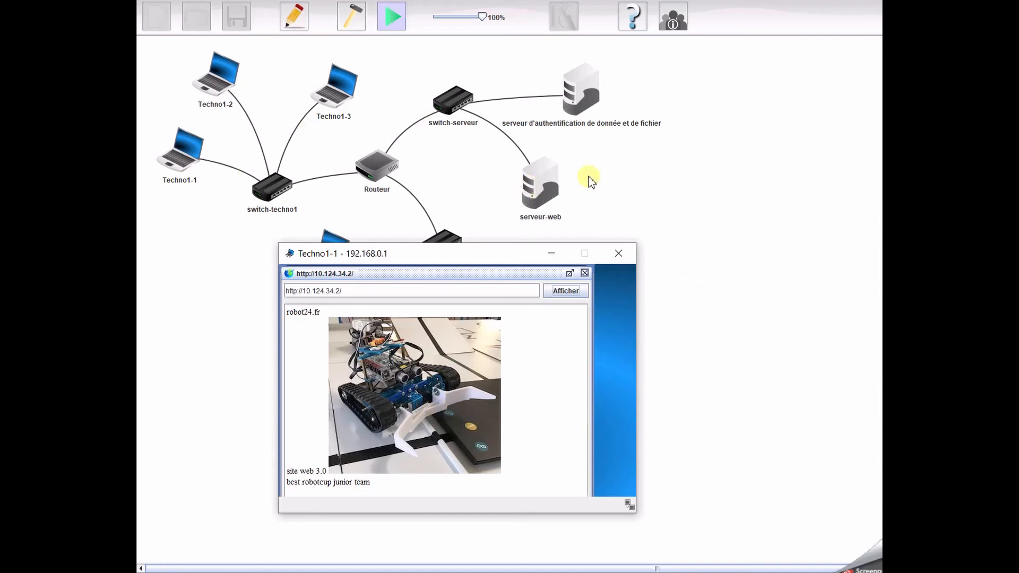
{"action": "left_click", "coordinate": [639, 172]}
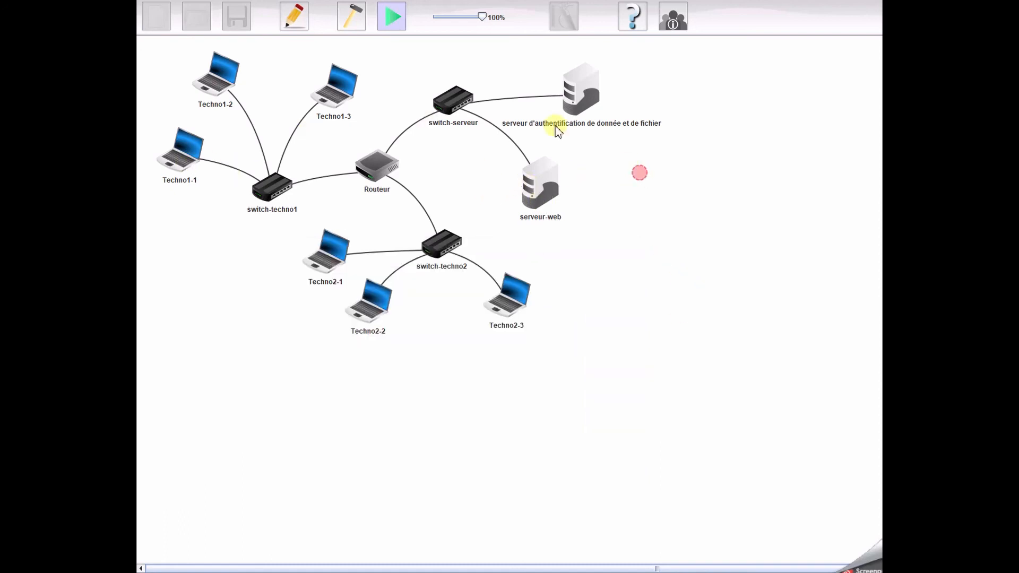
Switch to design mode and save the project in the prof folder as création réseau base6.fls.
{"action": "left_click", "coordinate": [351, 17]}
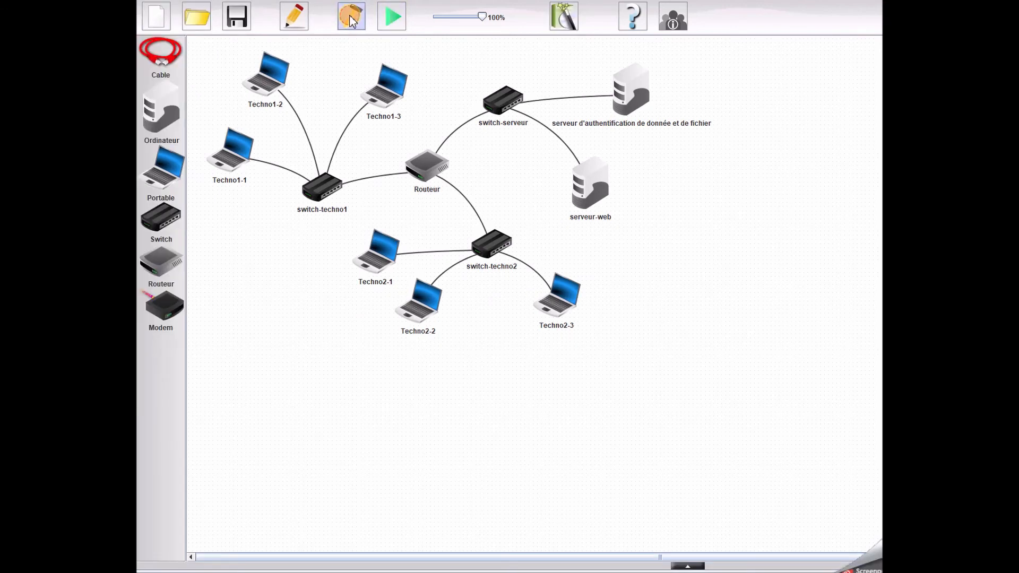
{"action": "left_click", "coordinate": [238, 25]}
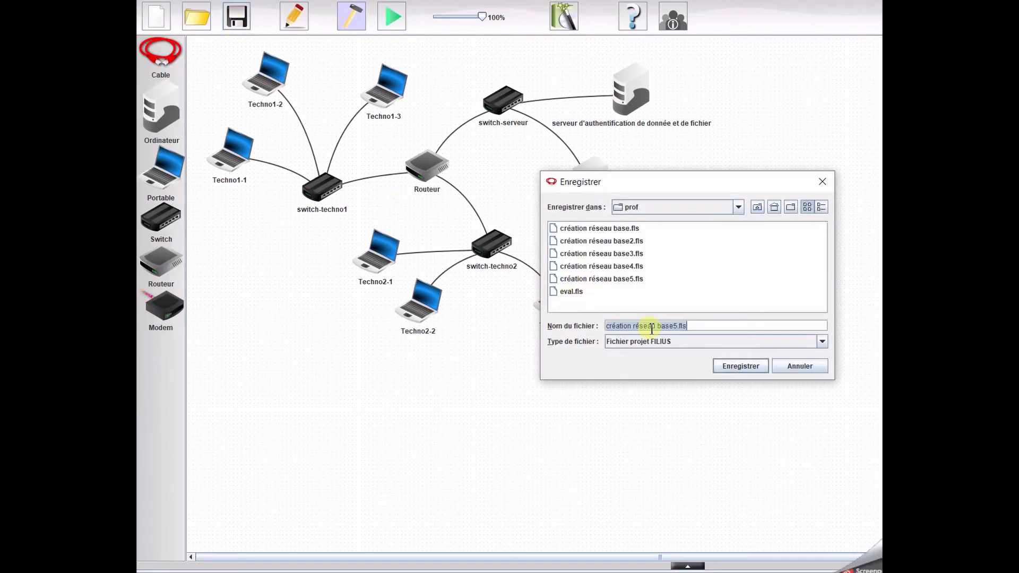
{"action": "left_click", "coordinate": [677, 326]}
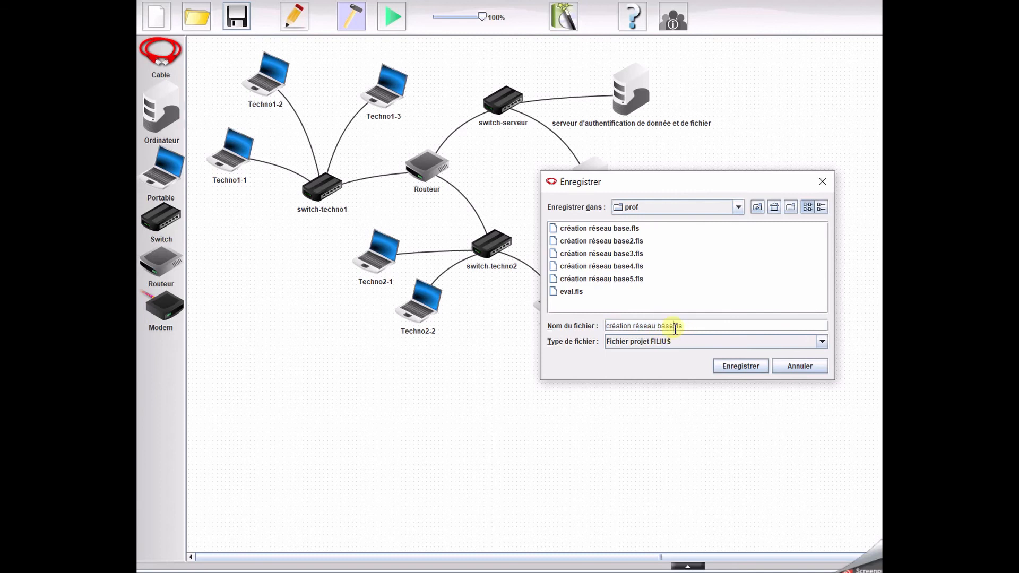
{"action": "key", "text": "BackSpace"}
{"action": "type", "text": "6"}
{"action": "left_click", "coordinate": [730, 366]}
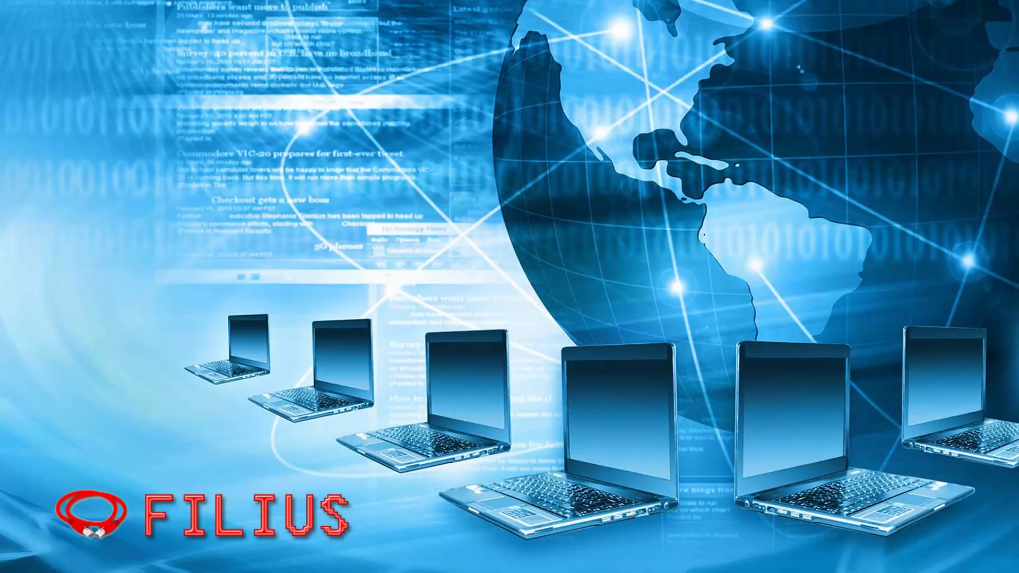